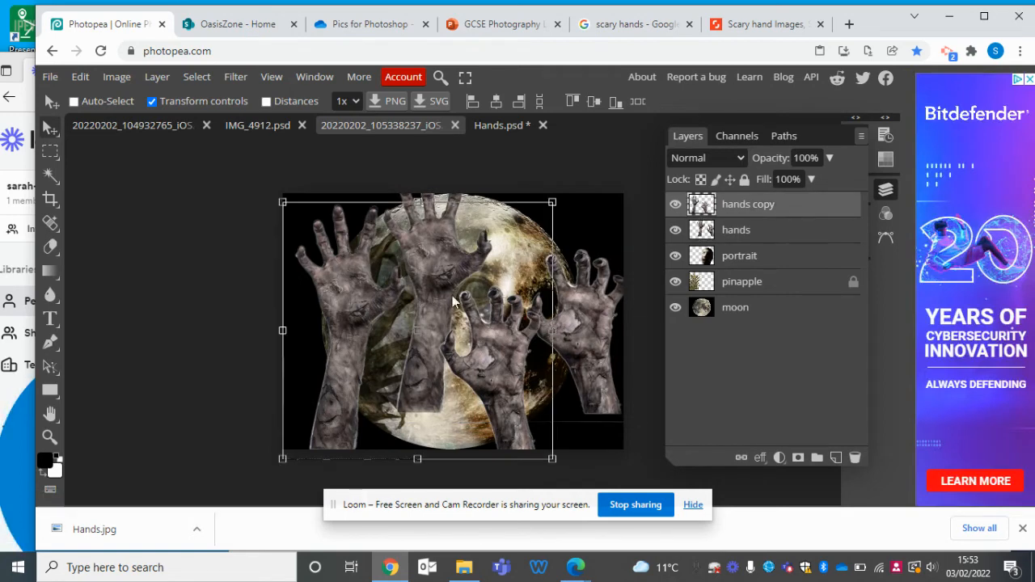
Hide the hands layer and delete the left hand from the hands copy layer using a rectangular selection around it.
{"action": "left_click_drag", "start_coordinate": [495, 309], "coordinate": [508, 281]}
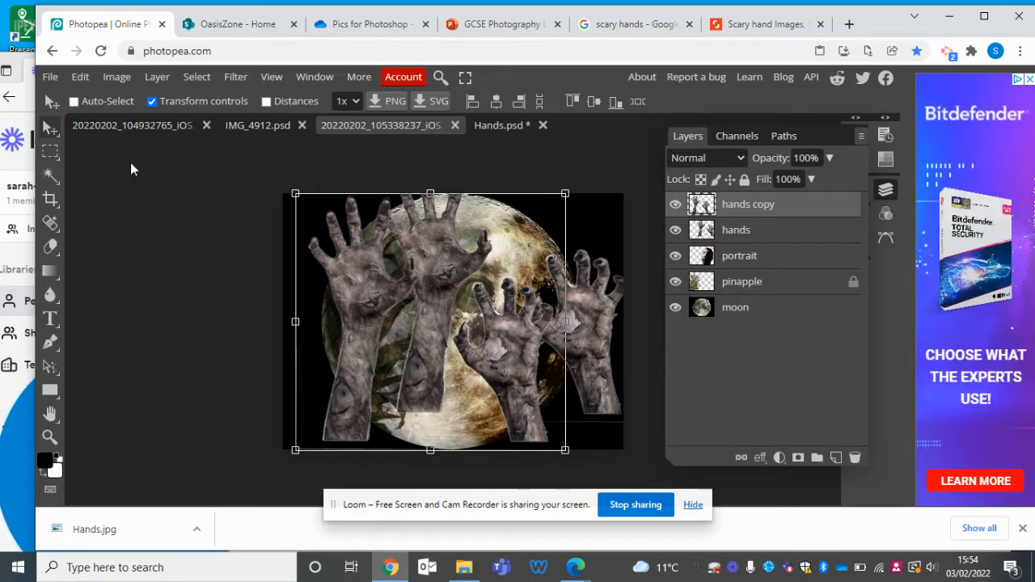
{"action": "left_click", "coordinate": [51, 152]}
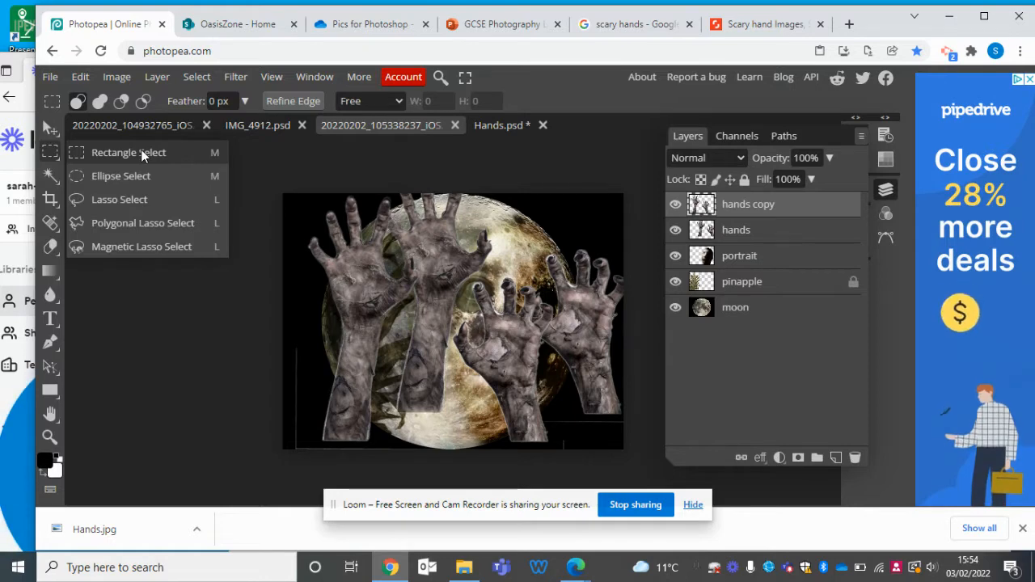
{"action": "left_click", "coordinate": [142, 154]}
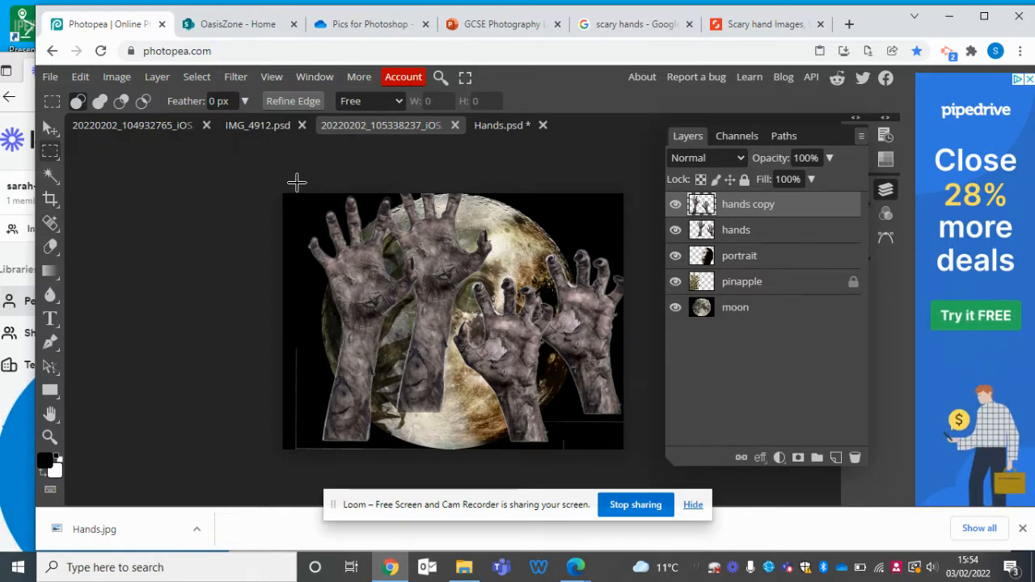
{"action": "left_click", "coordinate": [676, 230]}
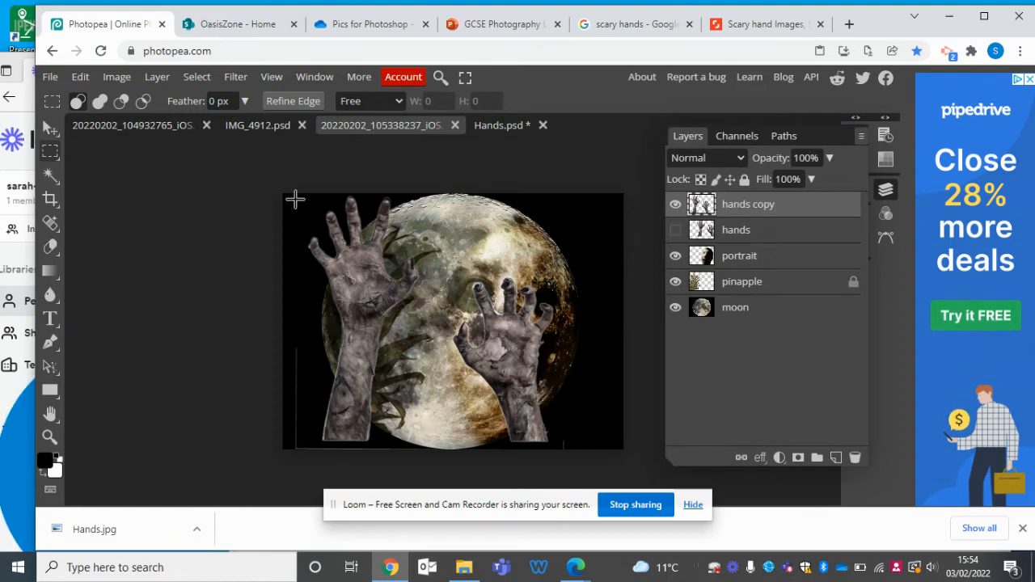
{"action": "left_click_drag", "start_coordinate": [436, 190], "coordinate": [273, 467]}
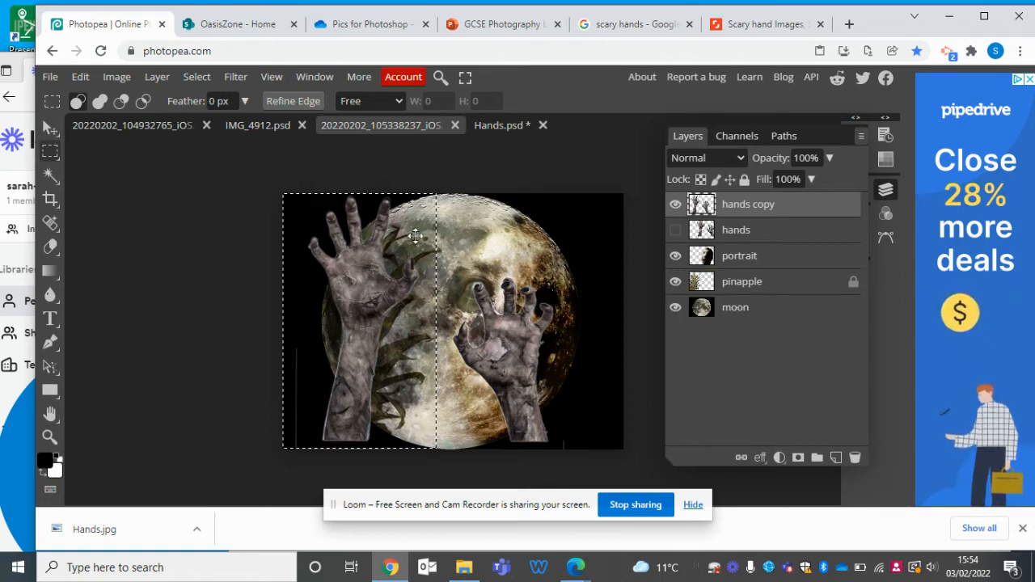
{"action": "left_click_drag", "start_coordinate": [444, 197], "coordinate": [258, 415]}
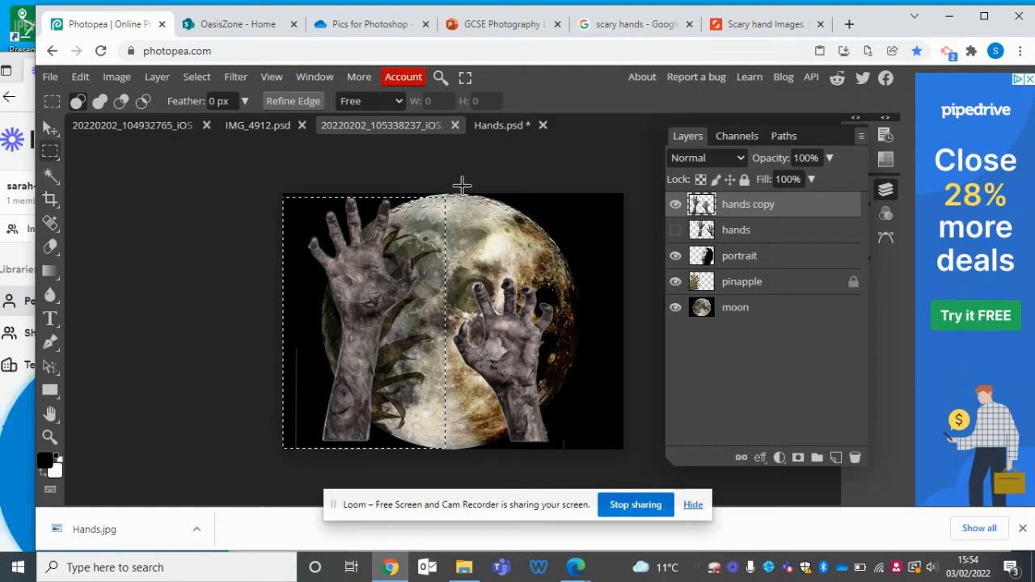
{"action": "left_click_drag", "start_coordinate": [462, 180], "coordinate": [230, 478]}
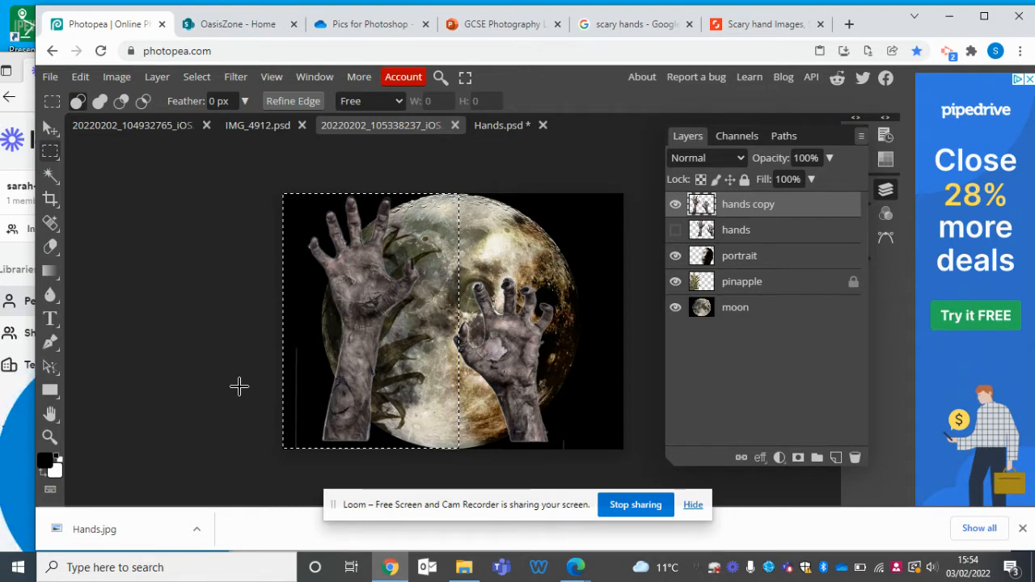
{"action": "left_click_drag", "start_coordinate": [281, 194], "coordinate": [441, 455]}
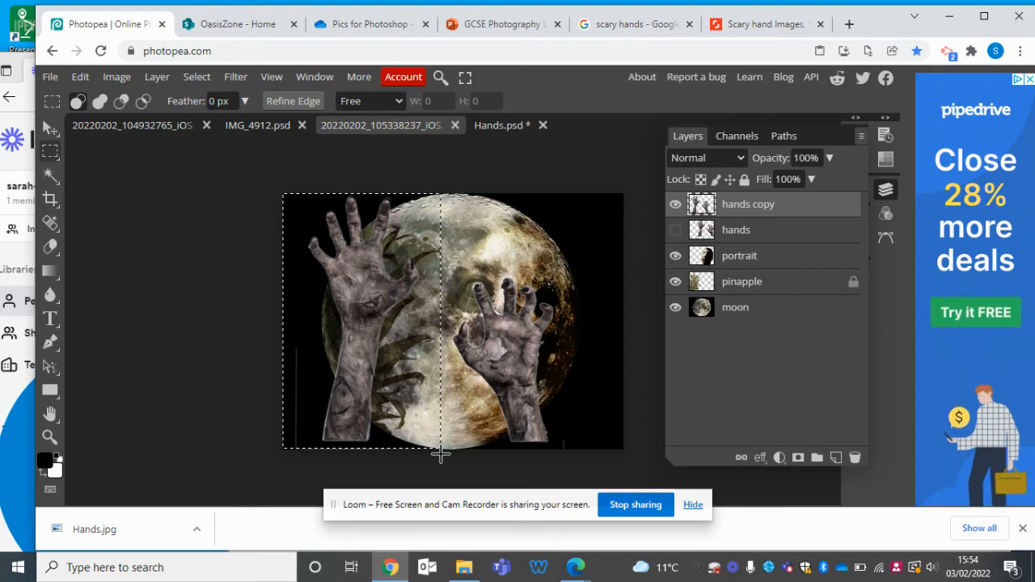
{"action": "key", "text": "Delete"}
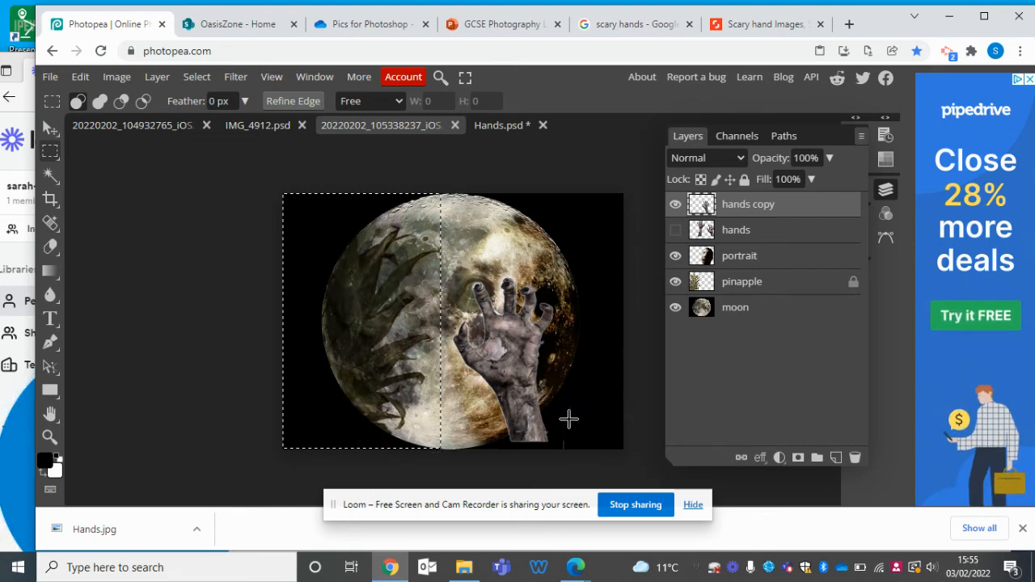
Erase the stray line beside the remaining hand's wrist and move that hand towards the moon's right edge.
{"action": "left_click_drag", "start_coordinate": [563, 431], "coordinate": [574, 462]}
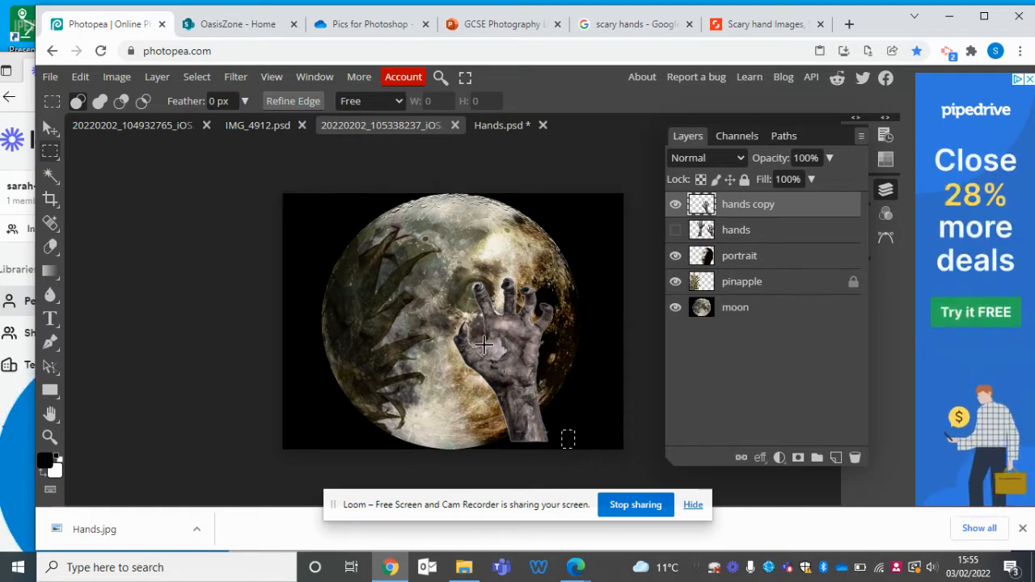
{"action": "left_click", "coordinate": [188, 241]}
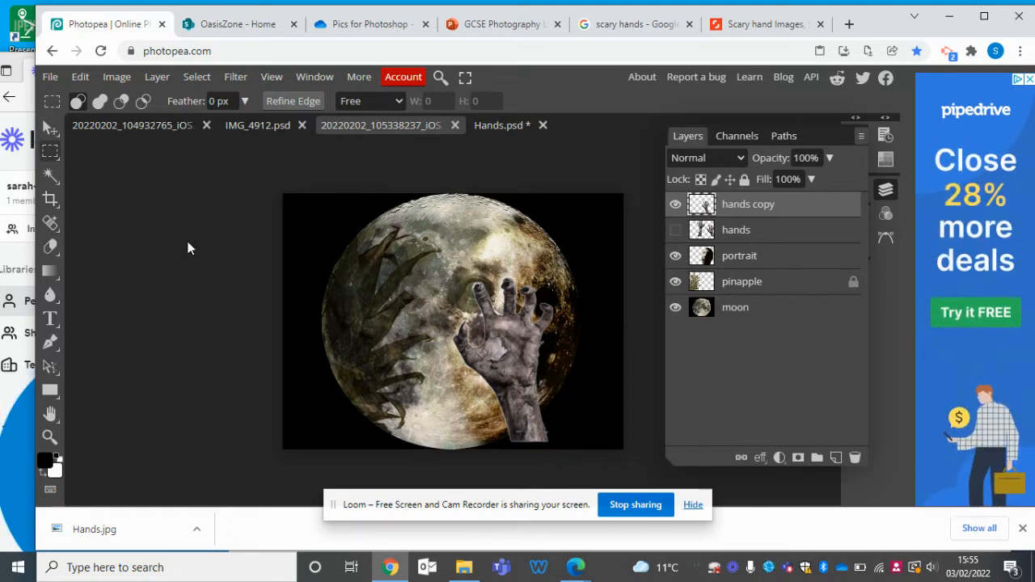
{"action": "left_click", "coordinate": [57, 127]}
{"action": "left_click_drag", "start_coordinate": [511, 341], "coordinate": [563, 319]}
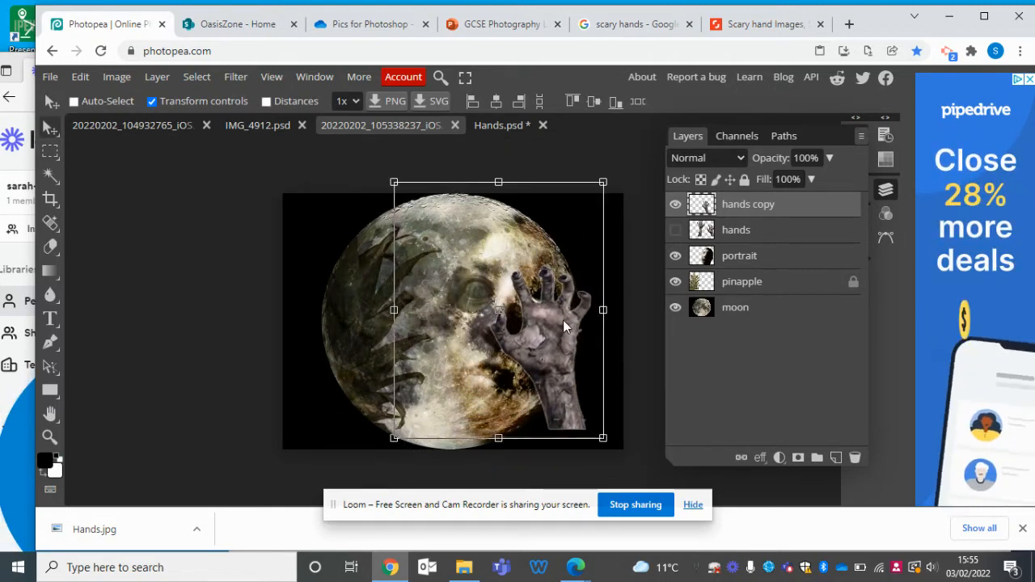
Rename the hands copy layer as Right hand and shift the hand slightly down towards the image's lower-right corner.
{"action": "double_click", "coordinate": [752, 207]}
{"action": "type", "text": "Righ"}
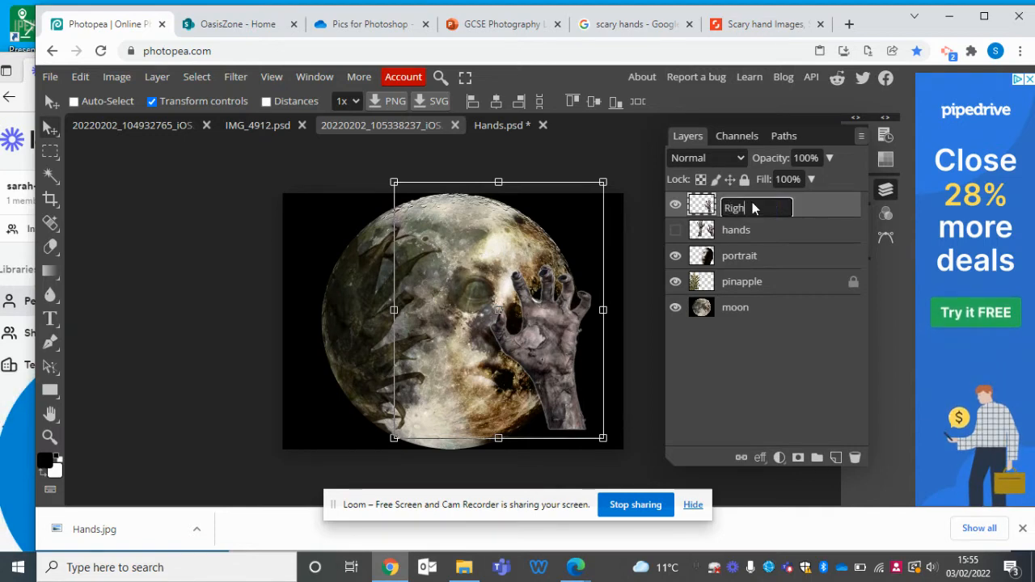
{"action": "type", "text": "t hand"}
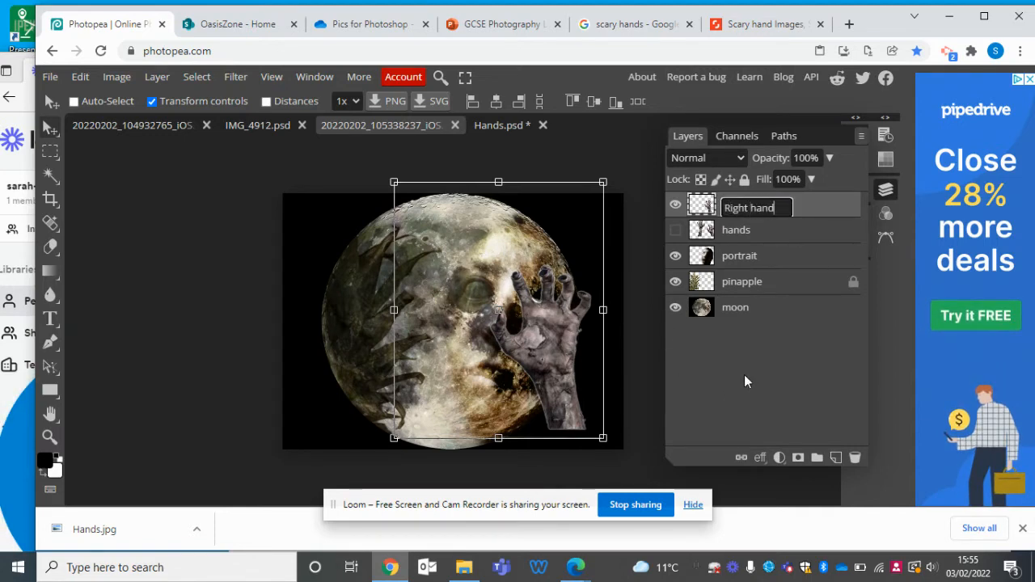
{"action": "key", "text": "Return"}
{"action": "mouse_move", "coordinate": [584, 308]}
{"action": "left_mouse_down"}
{"action": "mouse_move", "coordinate": [485, 218]}
{"action": "mouse_move", "coordinate": [587, 278]}
{"action": "mouse_move", "coordinate": [565, 285]}
{"action": "mouse_move", "coordinate": [594, 319]}
{"action": "left_mouse_up"}
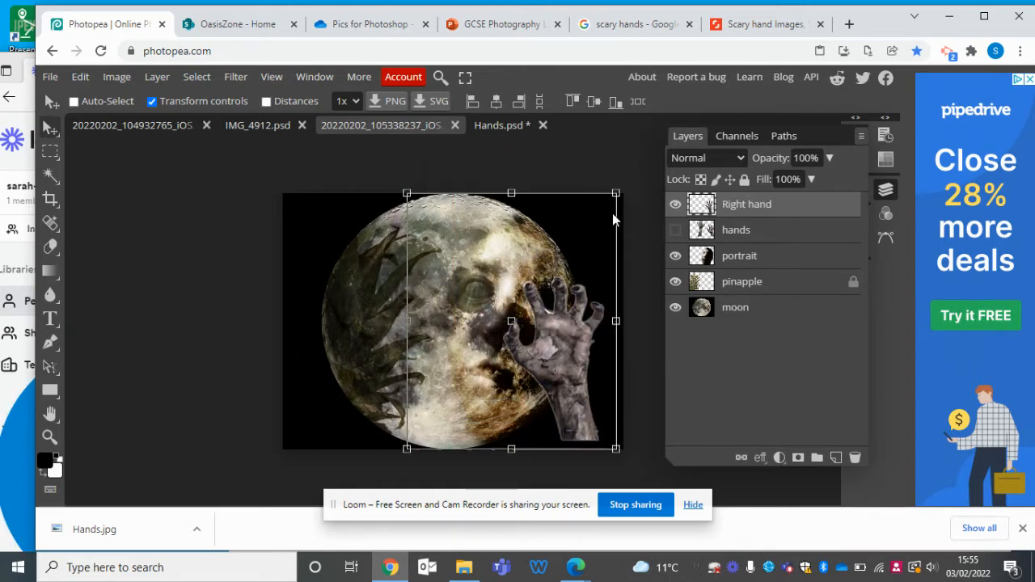
Hide the Right hand layer, show the hands layer and move it so both hands sit fully inside the image.
{"action": "left_click", "coordinate": [675, 204]}
{"action": "left_click", "coordinate": [675, 230]}
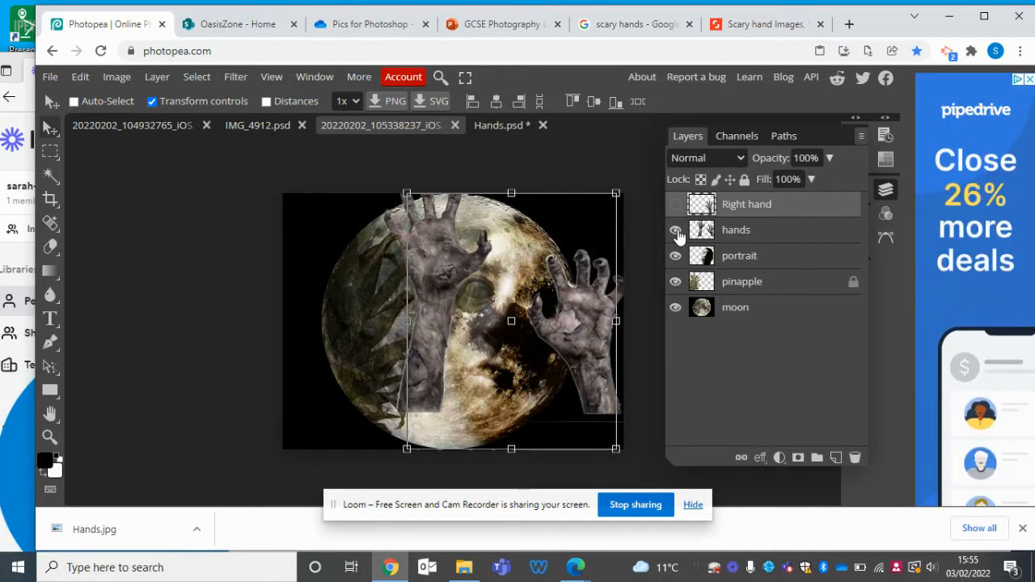
{"action": "left_click", "coordinate": [760, 231]}
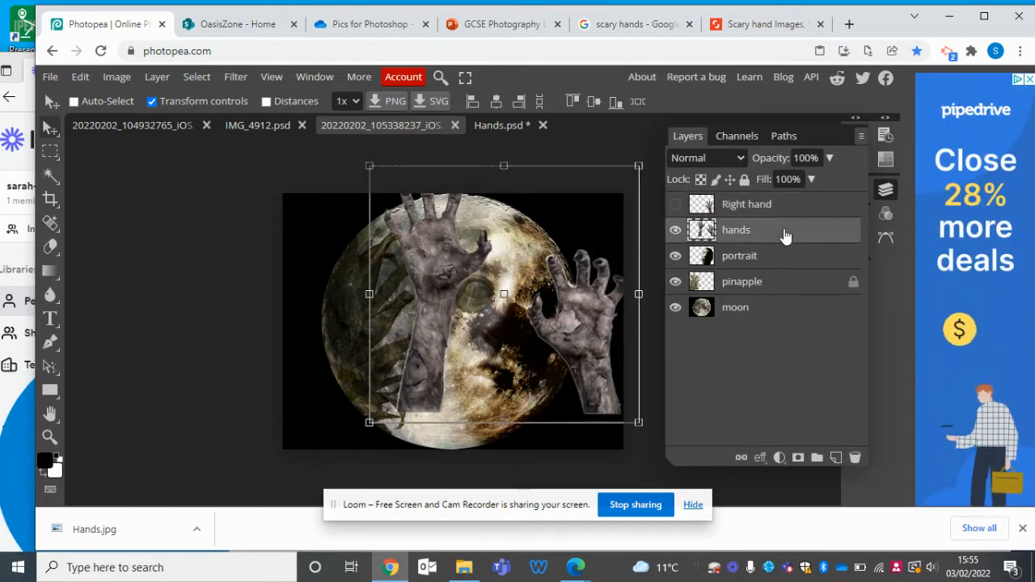
{"action": "left_click_drag", "start_coordinate": [572, 286], "coordinate": [517, 310]}
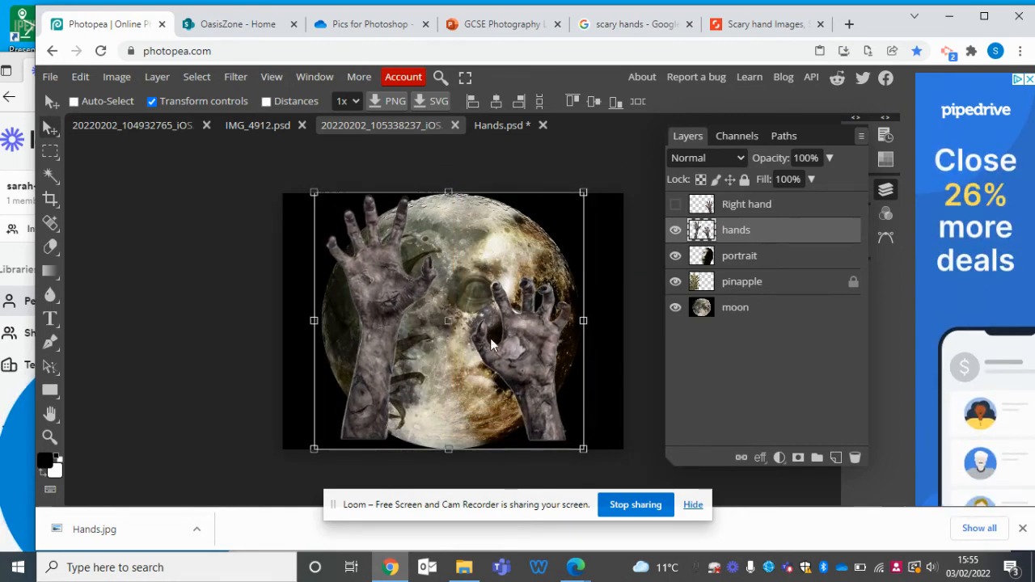
Delete the right hand from the hands layer using a Lasso selection around it, and clear the selection.
{"action": "left_click", "coordinate": [51, 153]}
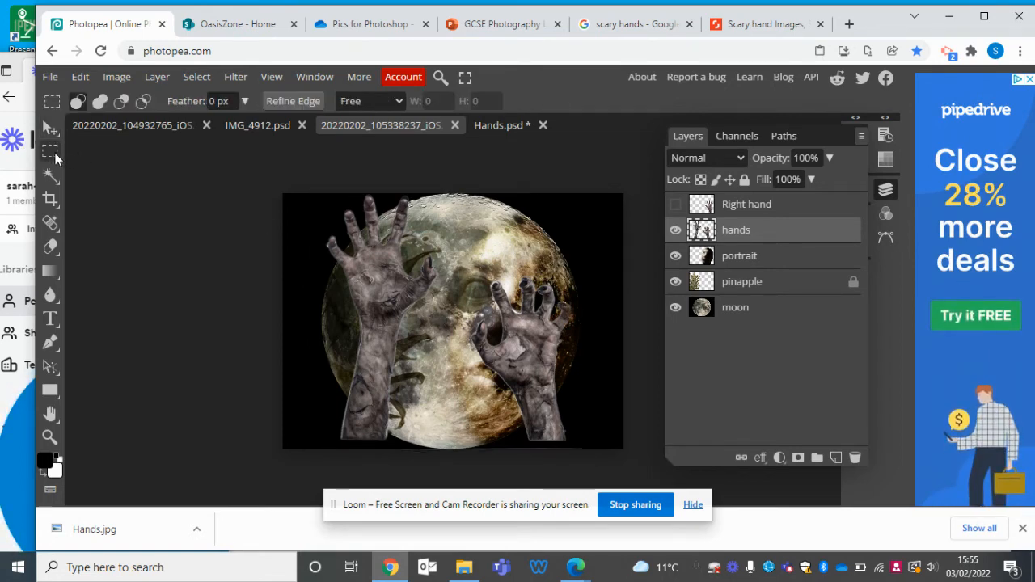
{"action": "left_click", "coordinate": [54, 154]}
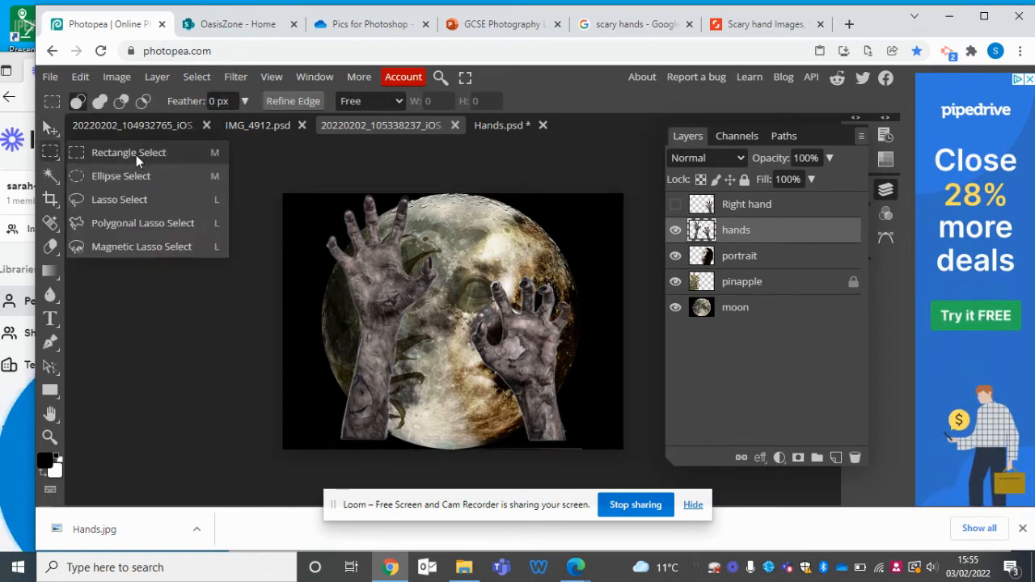
{"action": "left_click", "coordinate": [135, 199]}
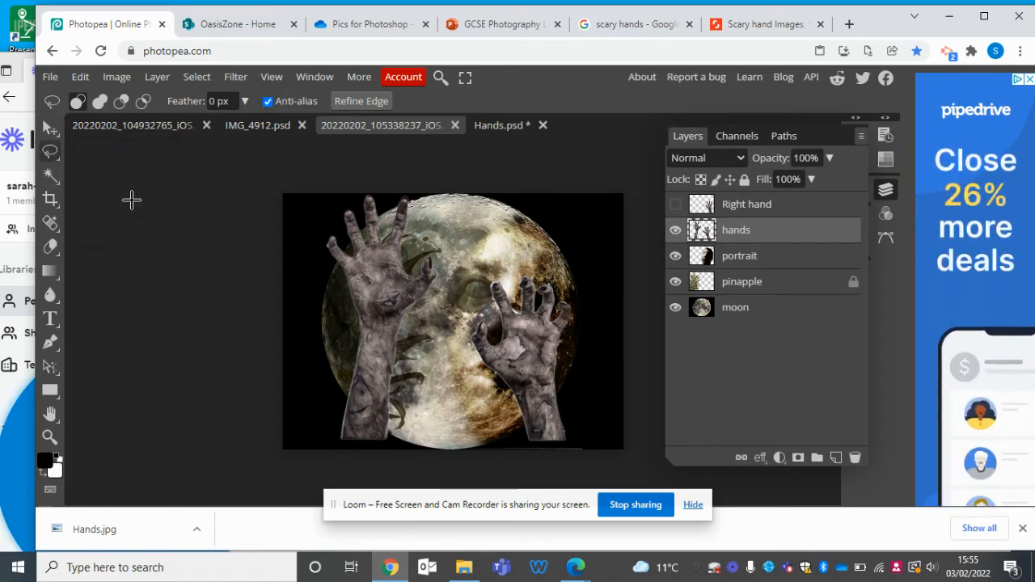
{"action": "mouse_move", "coordinate": [496, 270]}
{"action": "left_mouse_down"}
{"action": "mouse_move", "coordinate": [467, 371]}
{"action": "mouse_move", "coordinate": [489, 430]}
{"action": "mouse_move", "coordinate": [449, 441]}
{"action": "left_mouse_up"}
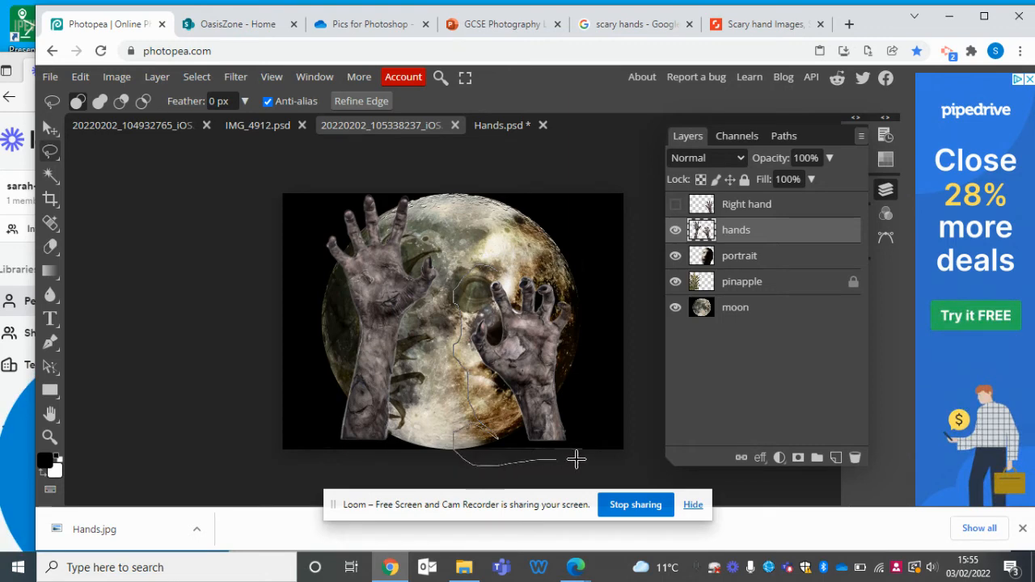
{"action": "mouse_move", "coordinate": [575, 460]}
{"action": "left_mouse_down"}
{"action": "mouse_move", "coordinate": [600, 433]}
{"action": "mouse_move", "coordinate": [592, 386]}
{"action": "mouse_move", "coordinate": [609, 330]}
{"action": "mouse_move", "coordinate": [592, 281]}
{"action": "mouse_move", "coordinate": [568, 265]}
{"action": "mouse_move", "coordinate": [480, 268]}
{"action": "left_mouse_up"}
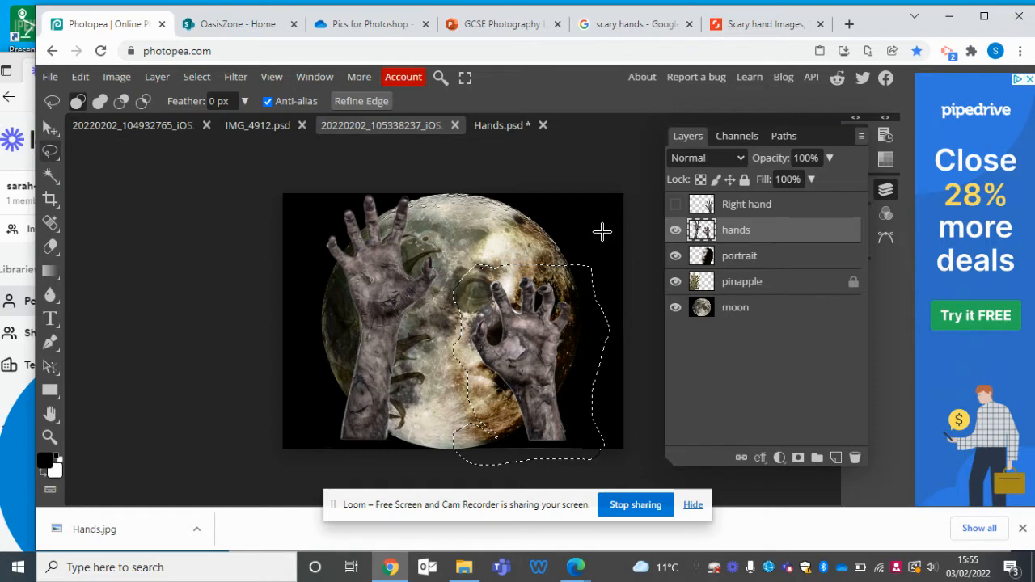
{"action": "key", "text": "Delete"}
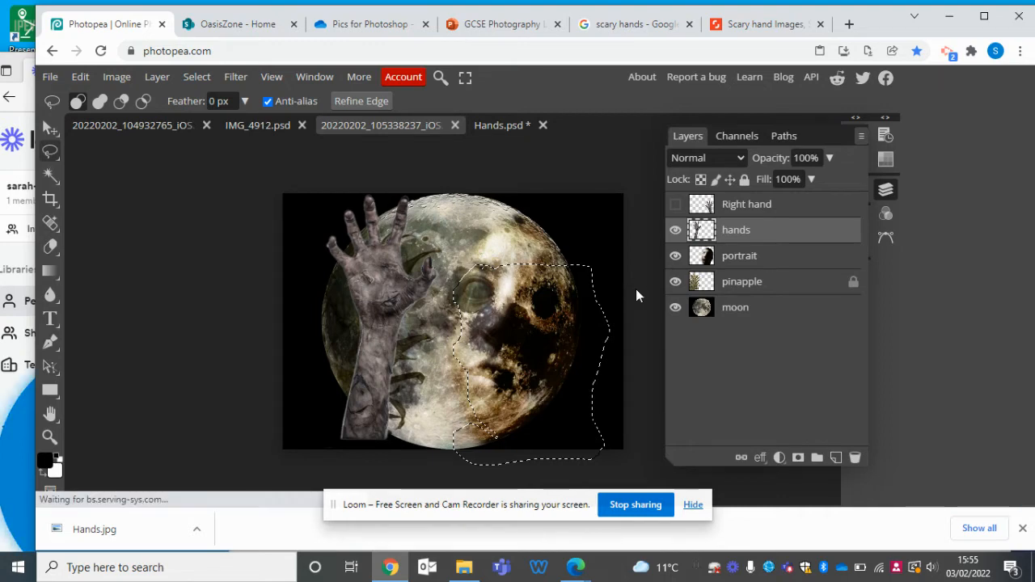
{"action": "key", "text": "ctrl+d"}
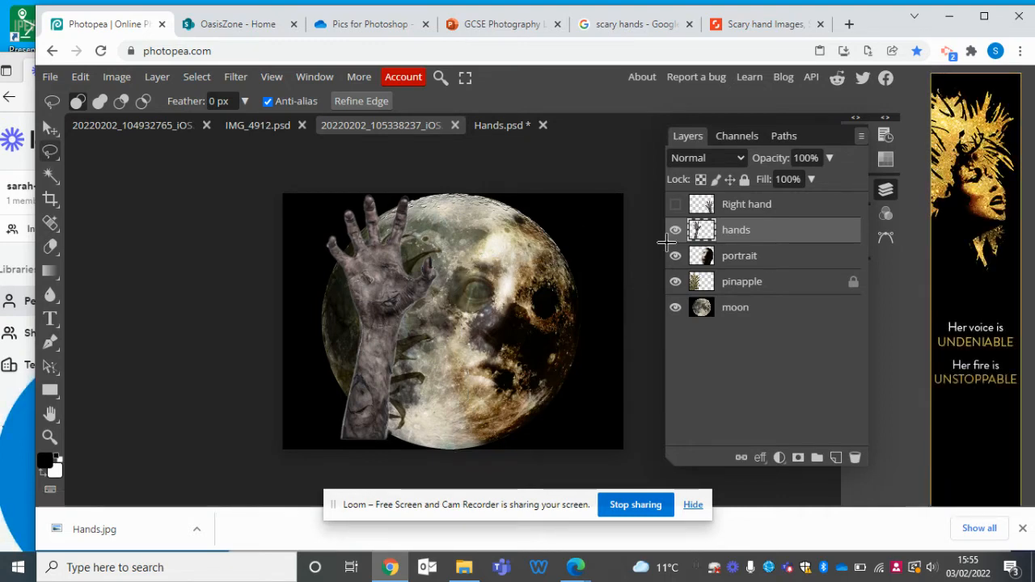
Rename the hands layer as Left hand.
{"action": "double_click", "coordinate": [737, 231]}
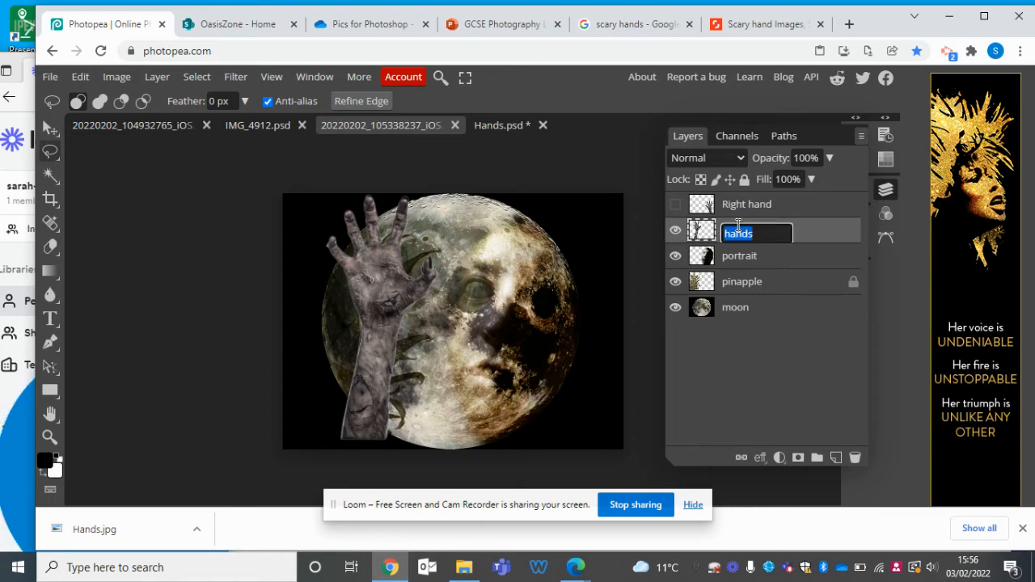
{"action": "type", "text": "Left hadn"}
{"action": "key", "text": "BackSpace"}
{"action": "key", "text": "BackSpace"}
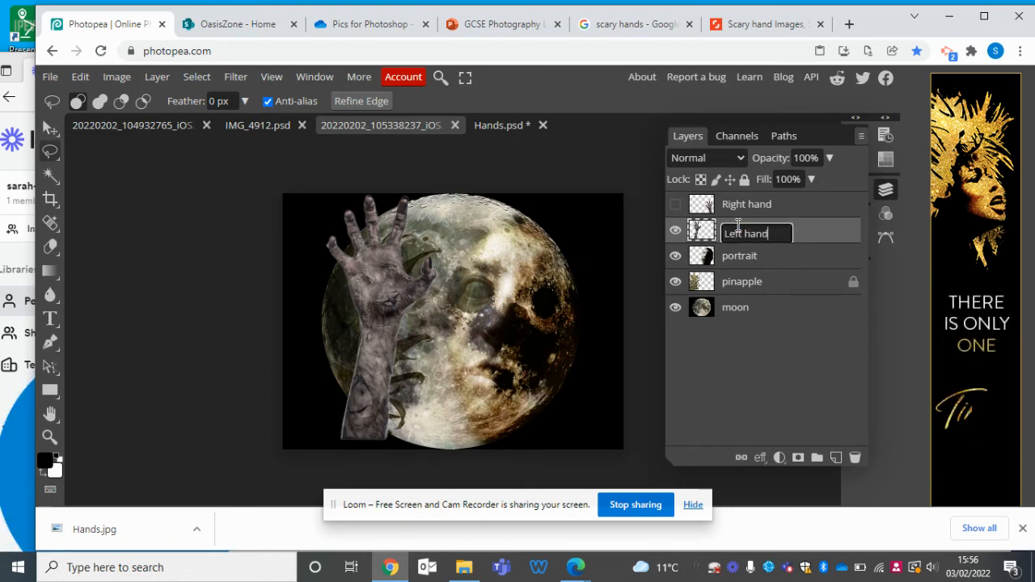
{"action": "left_click", "coordinate": [744, 386]}
Show the Right hand layer again and move the left hand down to the image's lower-left corner.
{"action": "left_click", "coordinate": [675, 204]}
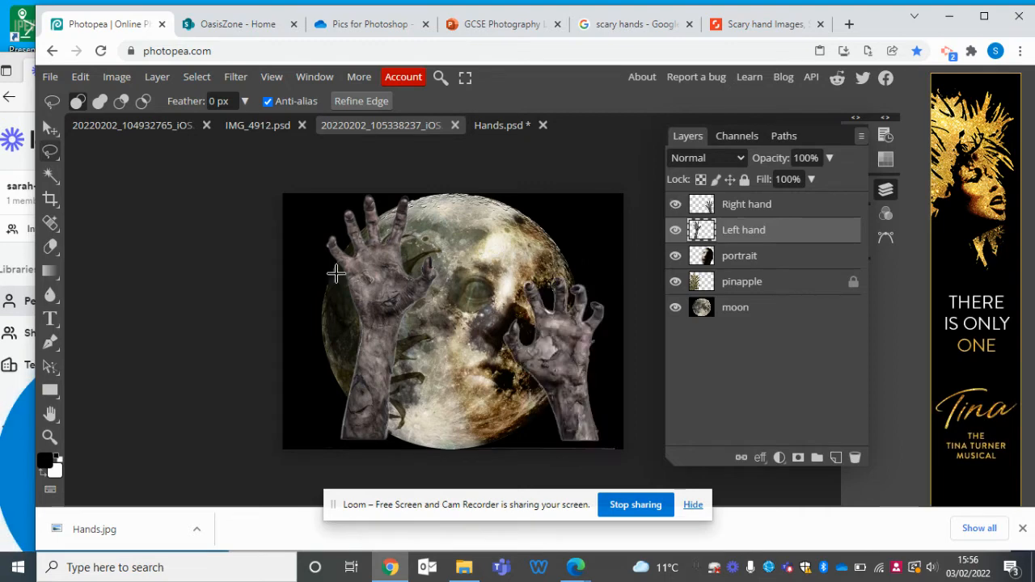
{"action": "left_click", "coordinate": [50, 128]}
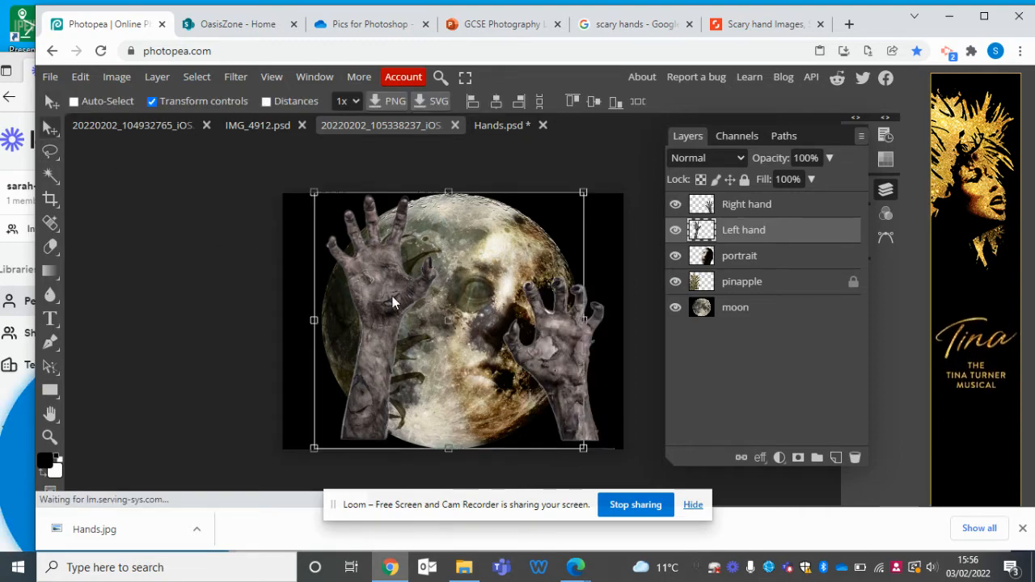
{"action": "left_click_drag", "start_coordinate": [324, 291], "coordinate": [281, 300]}
Reposition the Right hand layer and rotate it to about -31.4°, so the fingers lean towards the face.
{"action": "left_click", "coordinate": [747, 203]}
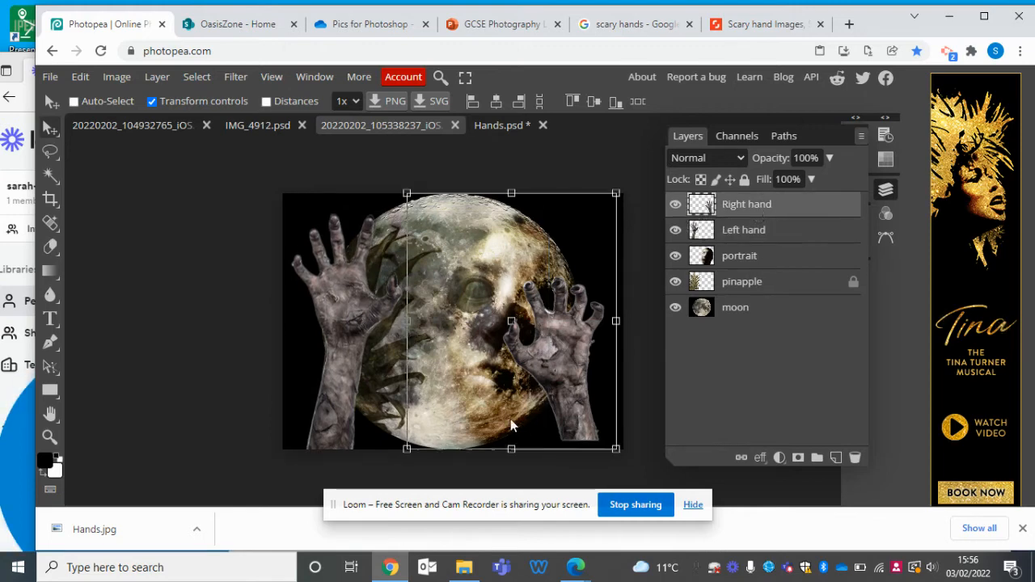
{"action": "left_click_drag", "start_coordinate": [510, 419], "coordinate": [572, 394]}
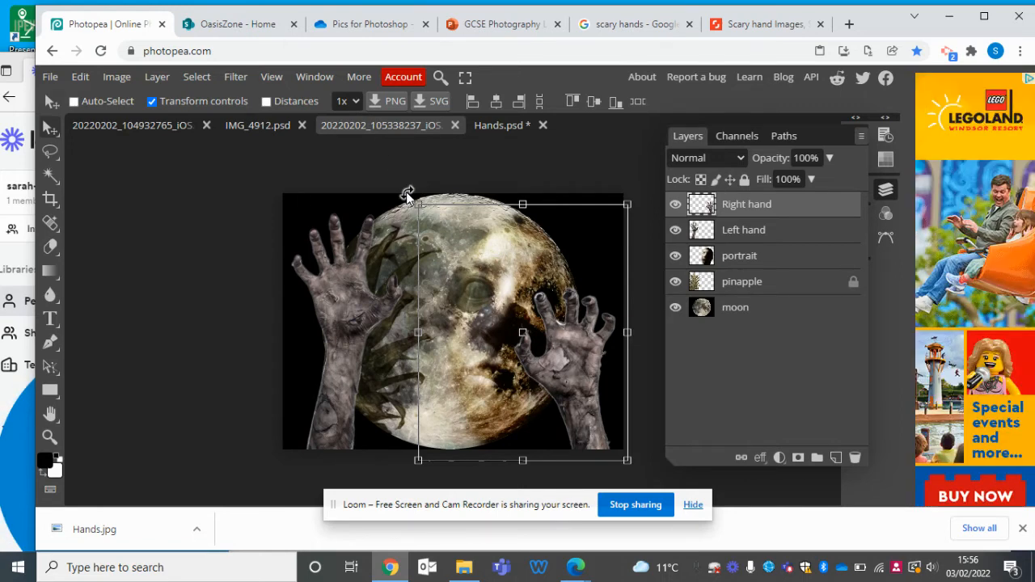
{"action": "left_click_drag", "start_coordinate": [407, 195], "coordinate": [351, 386]}
{"action": "left_click_drag", "start_coordinate": [577, 295], "coordinate": [537, 298]}
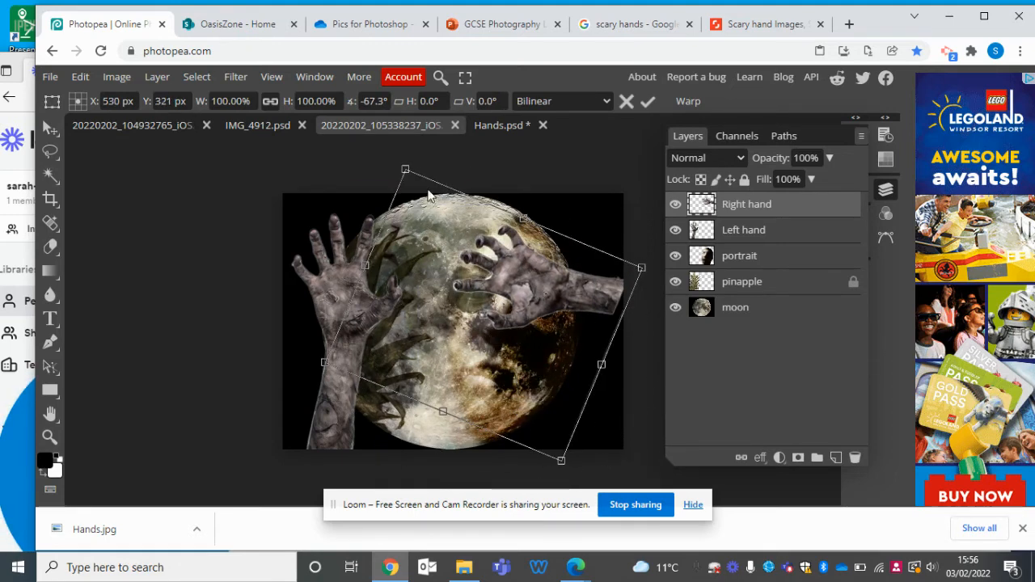
{"action": "left_click_drag", "start_coordinate": [393, 157], "coordinate": [508, 111]}
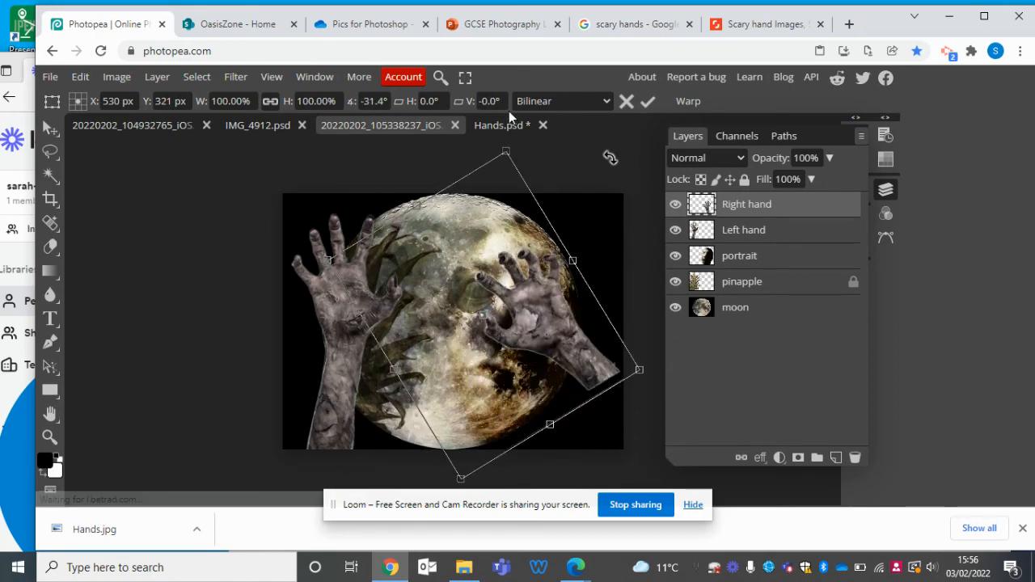
Move the right hand to the image's lower-right corner, enlarge it to about 132% width and 123% height, and apply the transform.
{"action": "left_click_drag", "start_coordinate": [549, 334], "coordinate": [602, 444]}
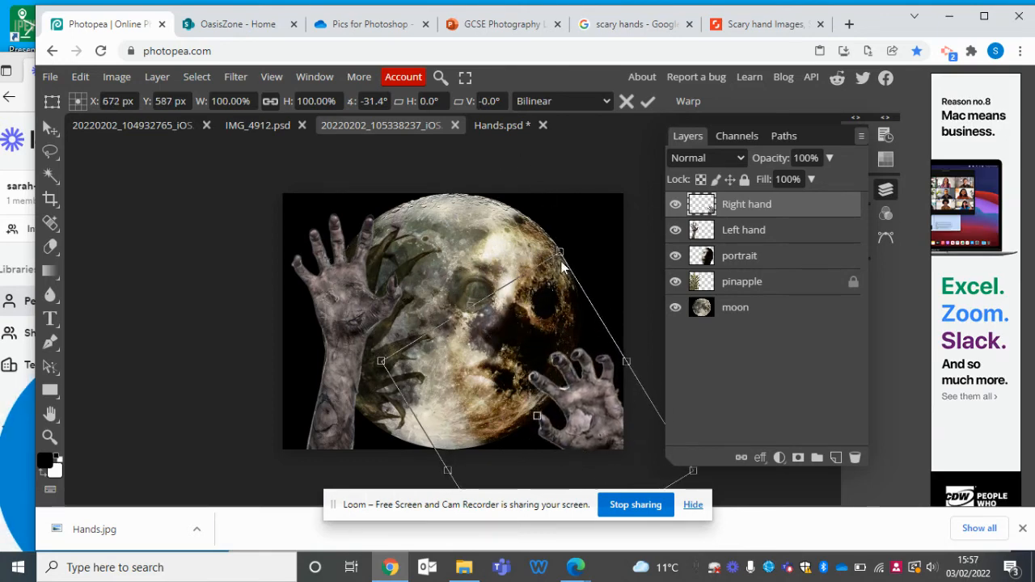
{"action": "left_click_drag", "start_coordinate": [559, 247], "coordinate": [585, 165]}
{"action": "left_click_drag", "start_coordinate": [603, 365], "coordinate": [563, 404]}
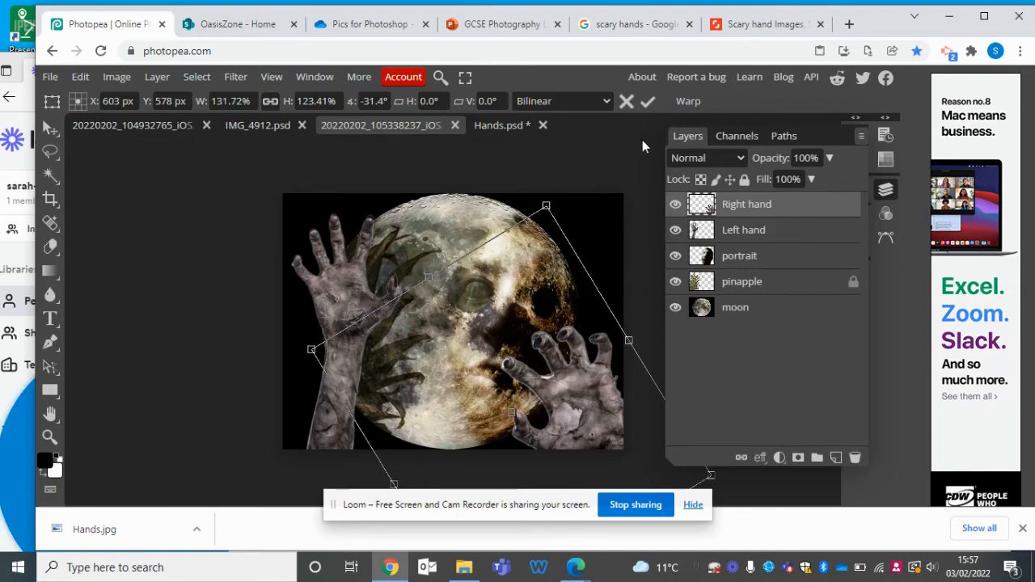
{"action": "left_click", "coordinate": [648, 101]}
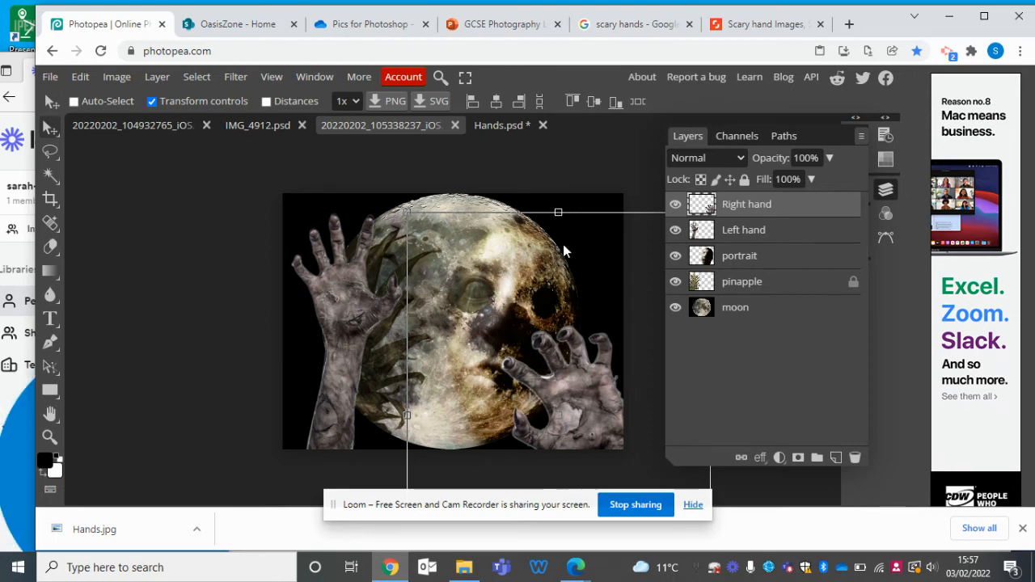
Duplicate the Right hand layer, rotate the copy to about -108.4° and place it in the image's upper-right corner, fingers pointing down.
{"action": "right_click", "coordinate": [736, 207]}
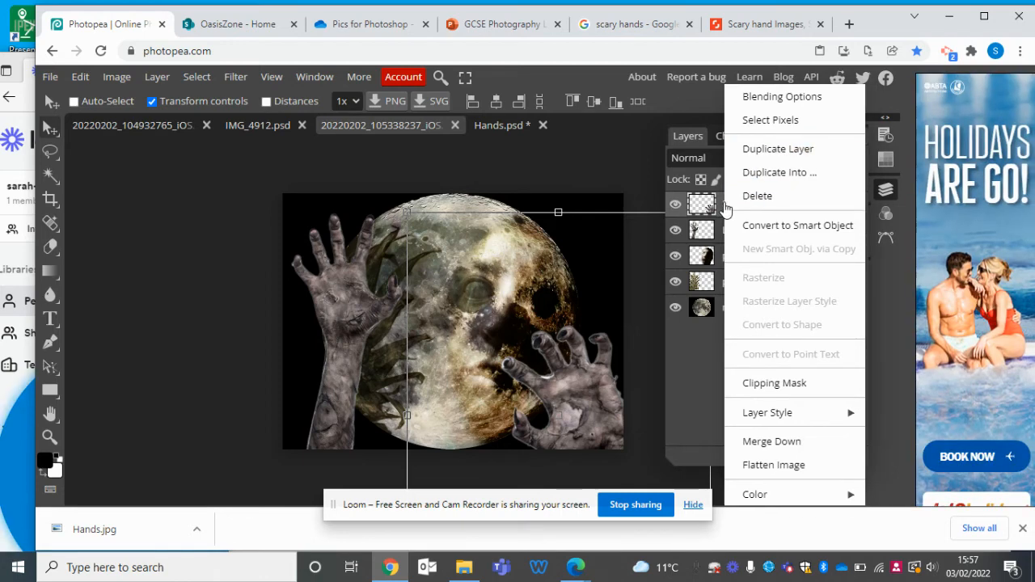
{"action": "left_click", "coordinate": [760, 150]}
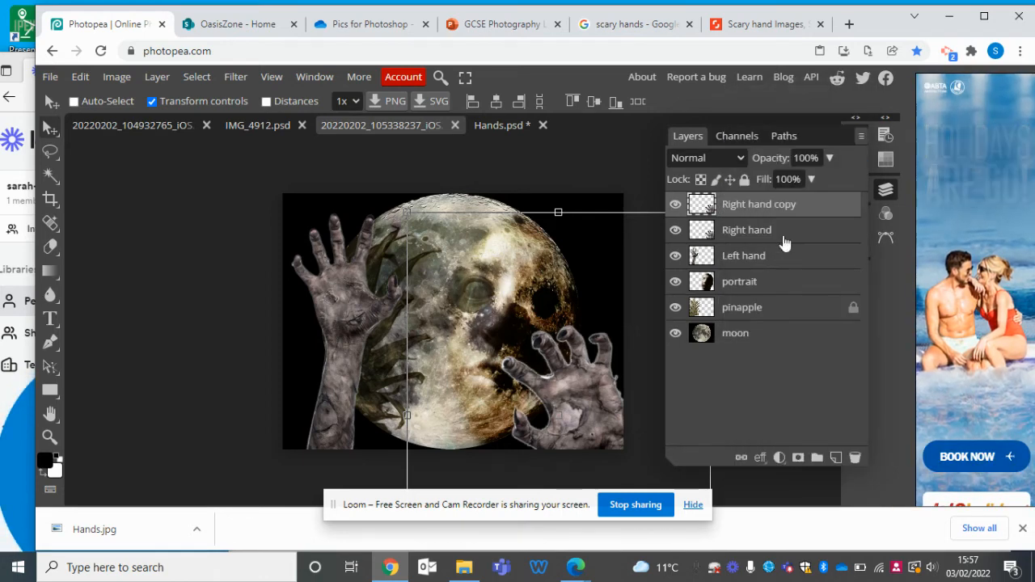
{"action": "left_click_drag", "start_coordinate": [562, 389], "coordinate": [462, 321]}
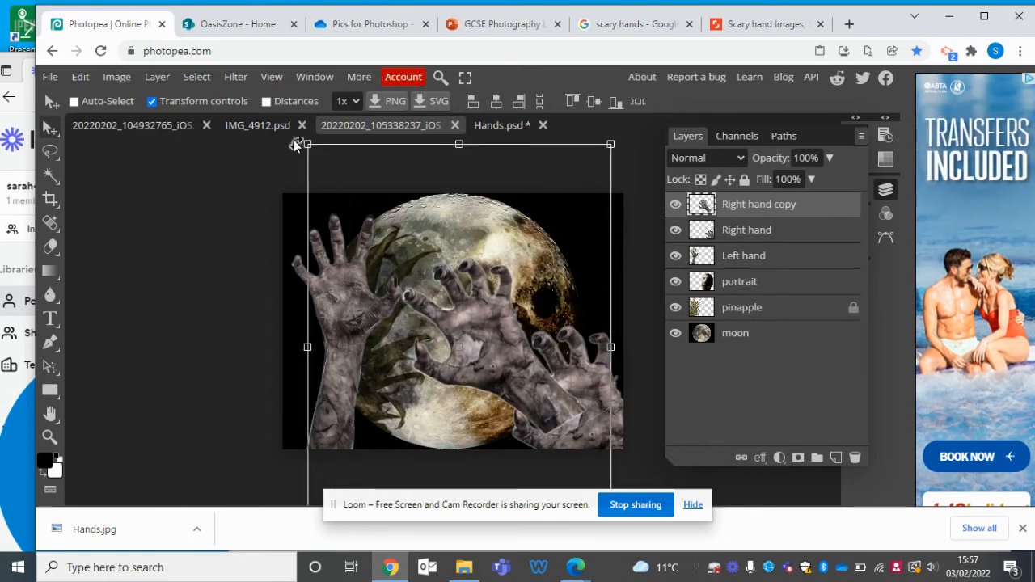
{"action": "left_click_drag", "start_coordinate": [288, 142], "coordinate": [401, 335]}
{"action": "left_click_drag", "start_coordinate": [473, 302], "coordinate": [610, 217]}
{"action": "left_click_drag", "start_coordinate": [418, 419], "coordinate": [484, 453]}
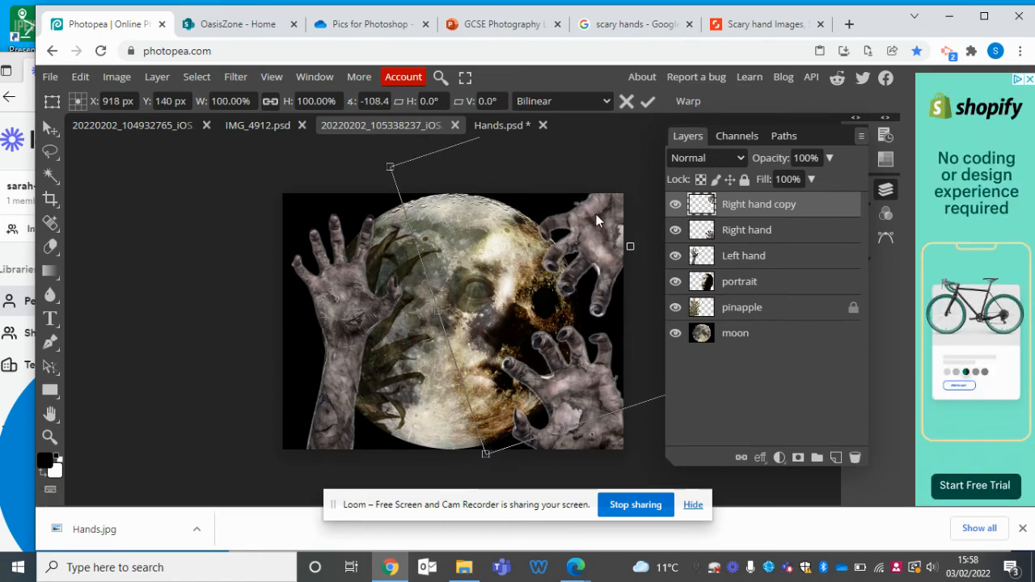
Shift the copied hand inward towards the moon, enlarge it to about 105% width and 103% height, and apply the transform.
{"action": "left_click_drag", "start_coordinate": [596, 214], "coordinate": [574, 196]}
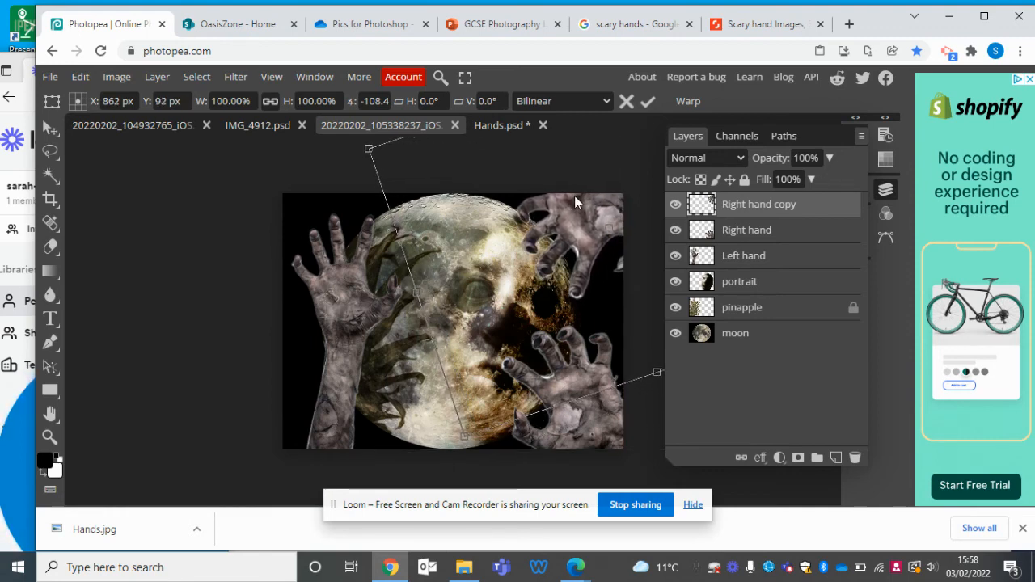
{"action": "left_click_drag", "start_coordinate": [459, 437], "coordinate": [457, 455]}
{"action": "left_click_drag", "start_coordinate": [576, 219], "coordinate": [580, 219]}
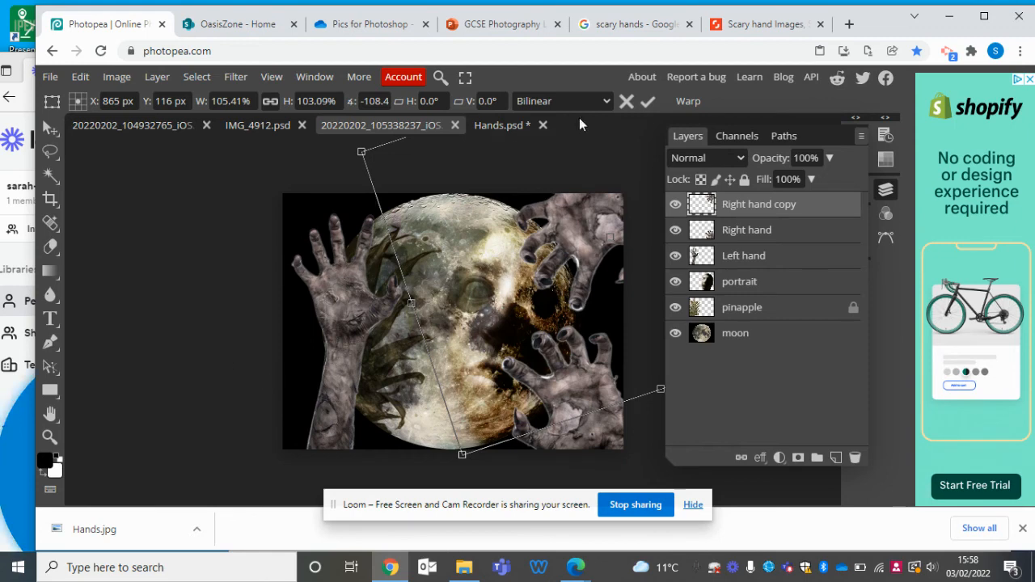
{"action": "left_click", "coordinate": [645, 101]}
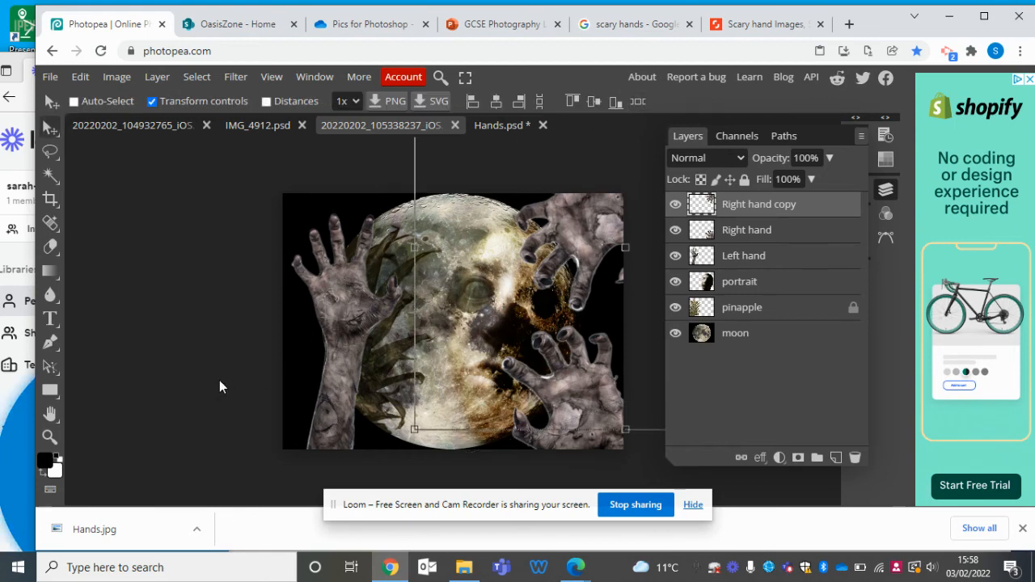
Rotate the Left hand layer to about 44.2° so its fingers lean towards the face.
{"action": "left_click", "coordinate": [150, 102]}
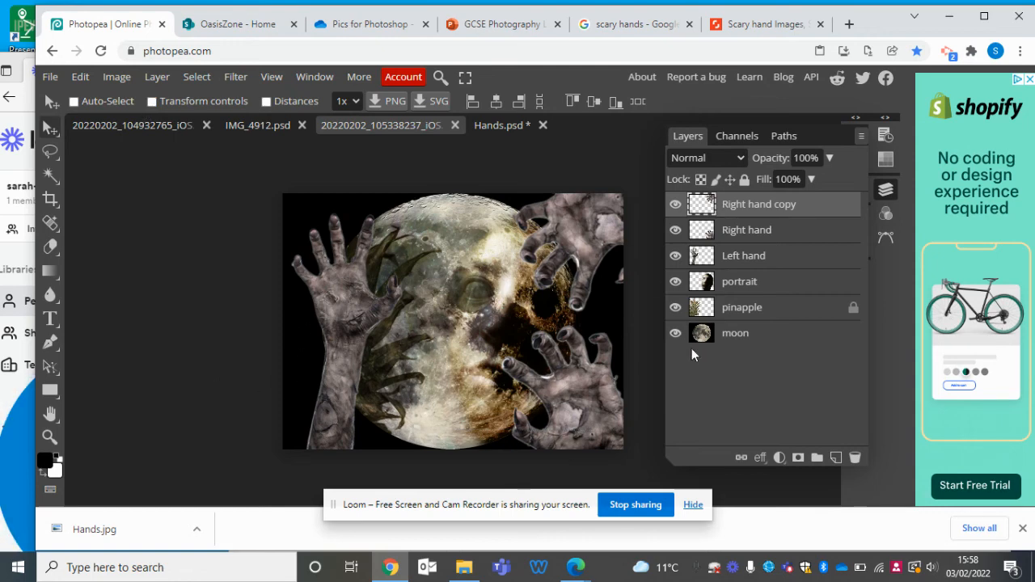
{"action": "left_click", "coordinate": [760, 257]}
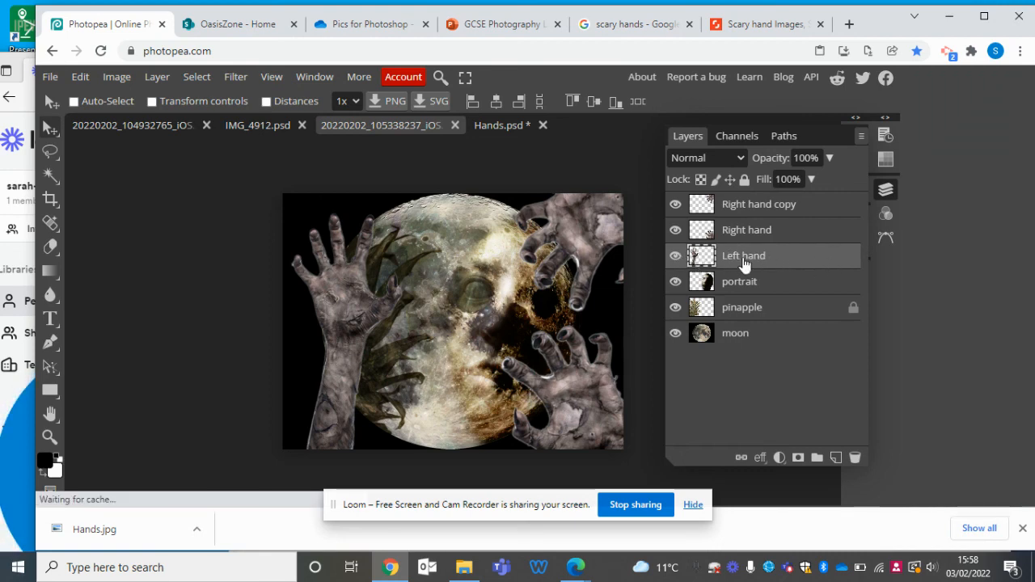
{"action": "left_click", "coordinate": [150, 101]}
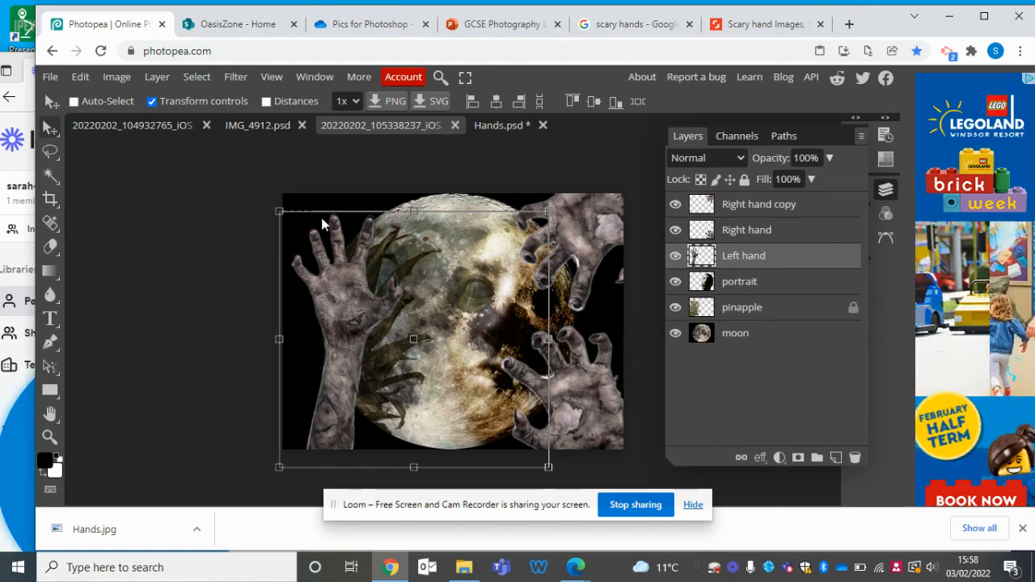
{"action": "left_click_drag", "start_coordinate": [564, 201], "coordinate": [644, 347]}
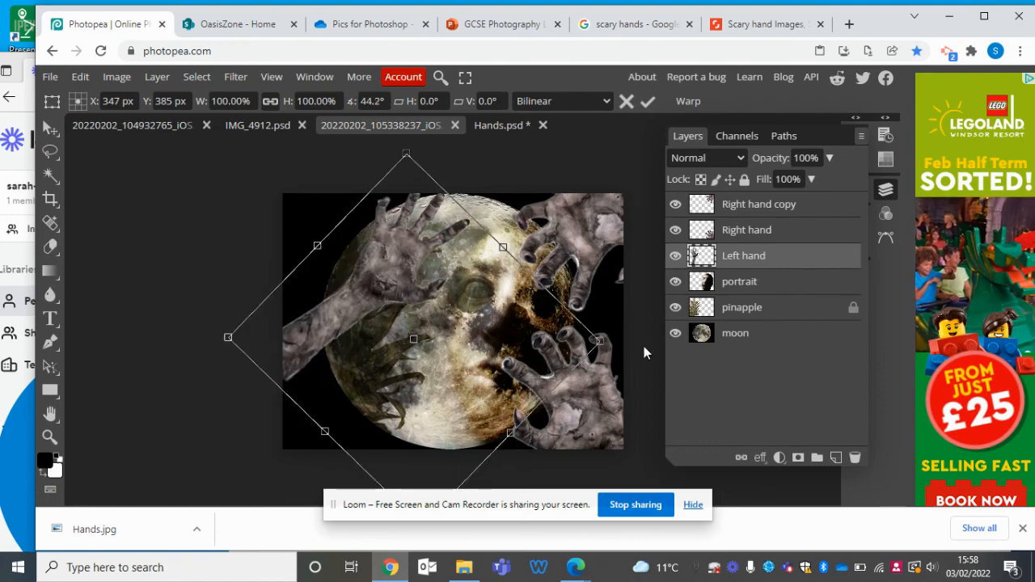